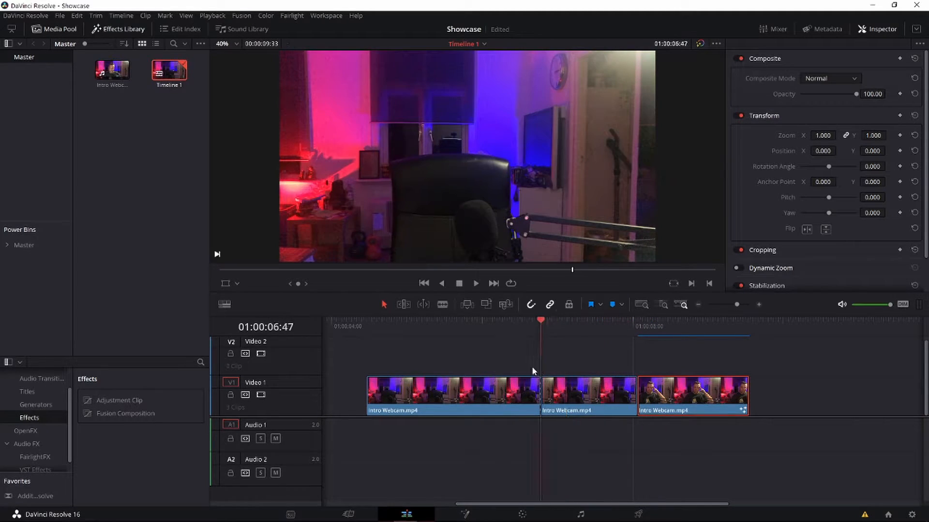
Delete the middle empty-chair clip on Video 1 and move the clip showing the person directly against the first clip
left_click(581, 391)
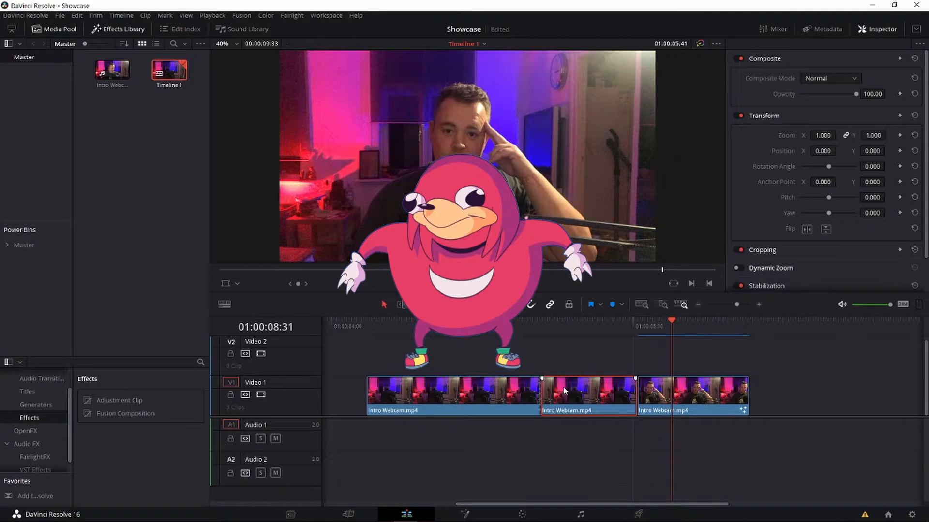
key("BackSpace")
left_click_drag(677, 393, 583, 392)
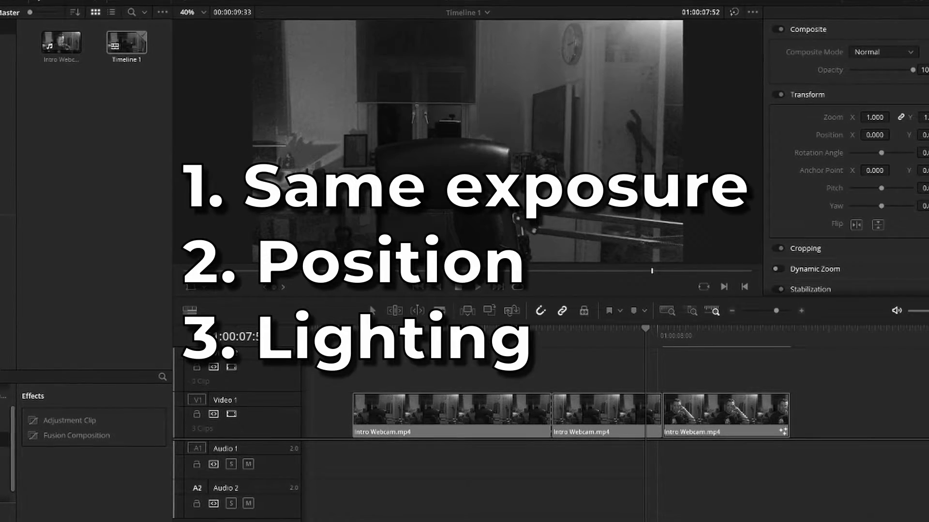
left_click(377, 333)
key("space")
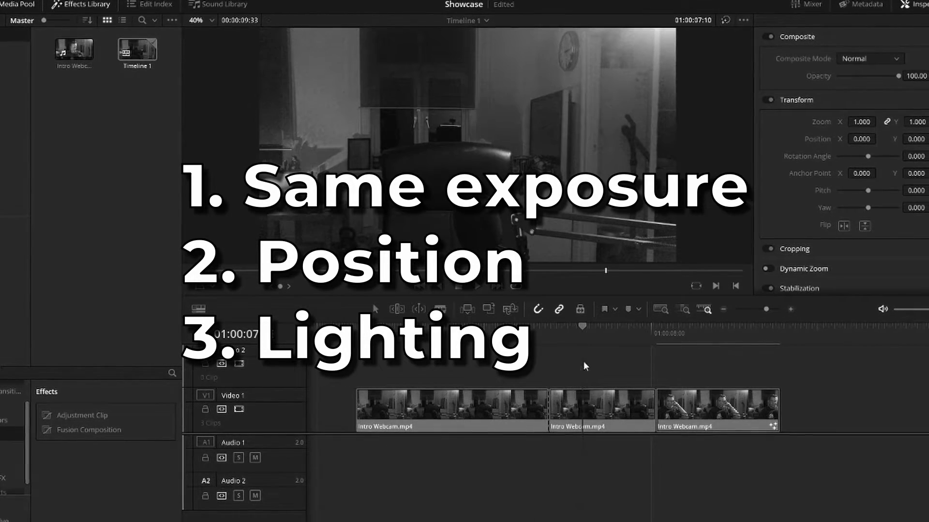
mouse_move(676, 373)
left_mouse_down()
mouse_move(442, 380)
mouse_move(683, 388)
left_mouse_up()
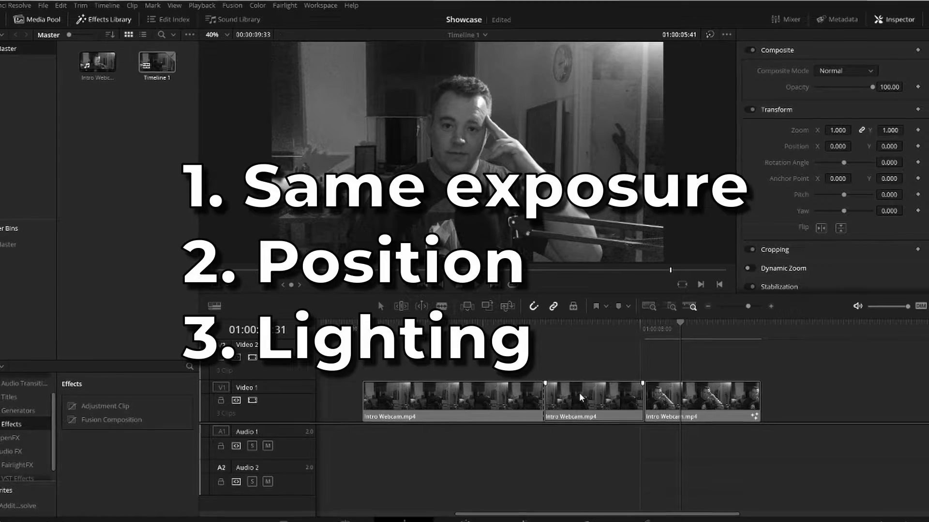
key("Delete")
left_click(655, 406)
left_click_drag(653, 404, 552, 400)
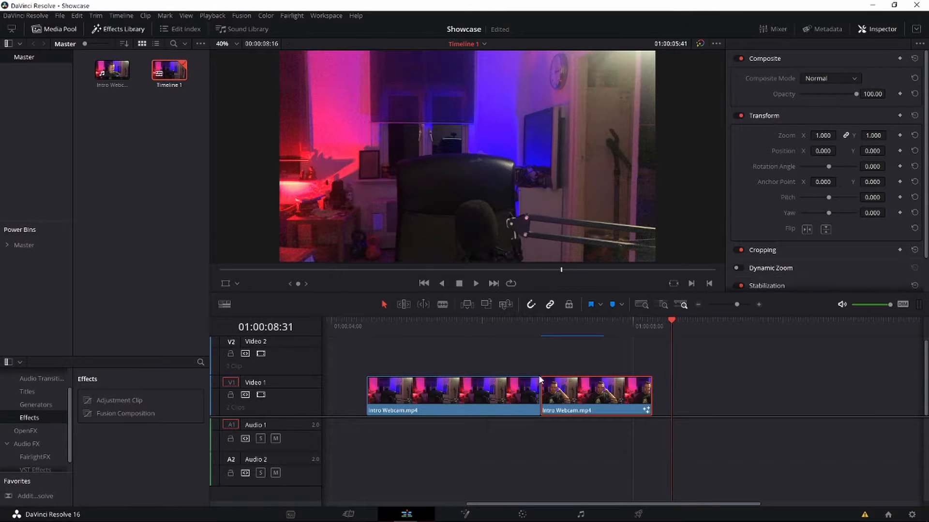
Move the clip showing the person up to Video 2 so it starts at 01:00:06:35, overlapping the end of the empty-chair clip
left_click(536, 327)
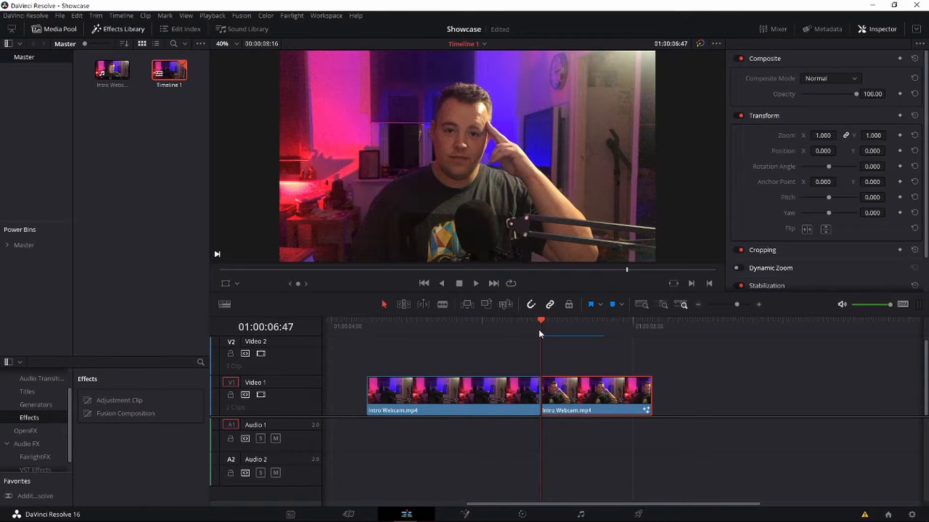
left_click(538, 329)
key("Left")
key("Left")
key("Left")
key("Left")
key("Left")
key("Left")
key("Left")
key("Left")
key("Left")
key("Left")
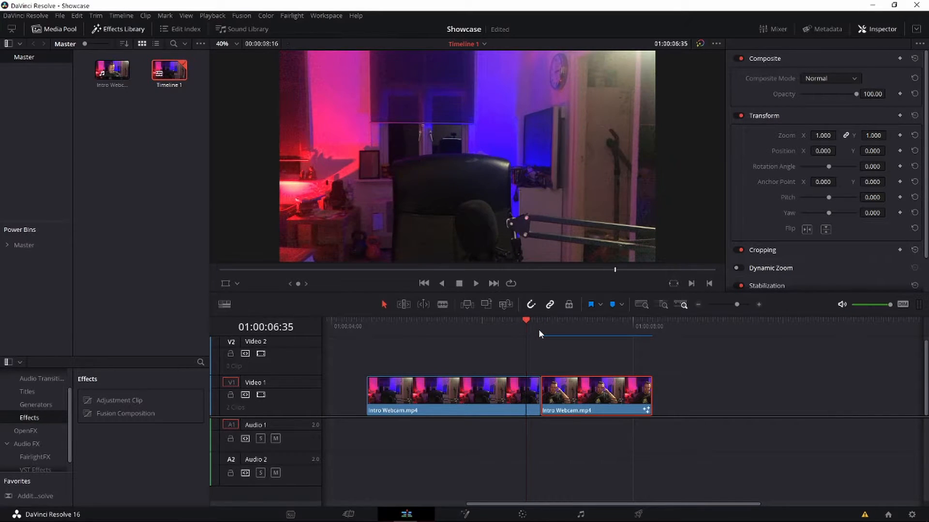
left_click_drag(569, 406, 557, 368)
Split the empty-chair clip on Video 1 at 01:00:06:35 and place the playhead at 01:00:06:47
left_click(528, 397)
left_click(595, 397)
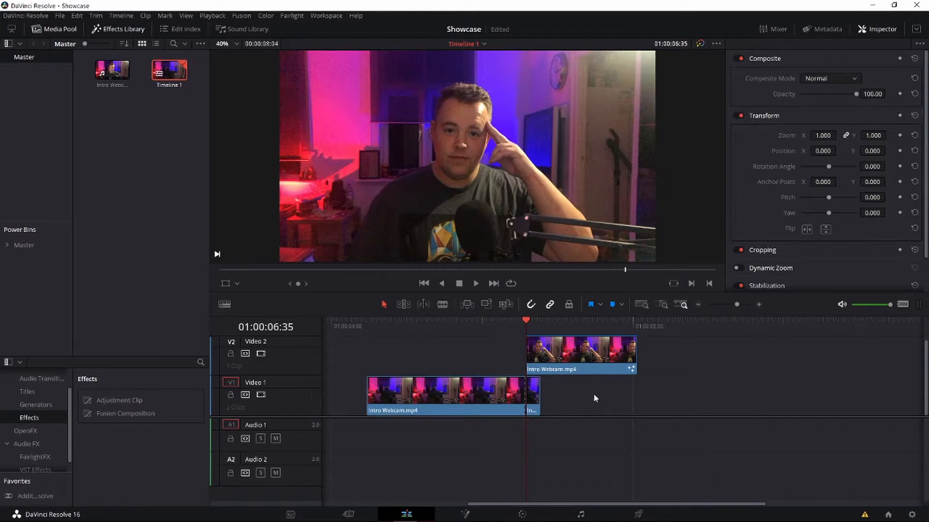
left_click(535, 404)
left_click(541, 322)
Open the Video 2 clip in Fusion and delete its existing directional blur and polygon nodes
left_click(572, 362)
left_click(570, 359)
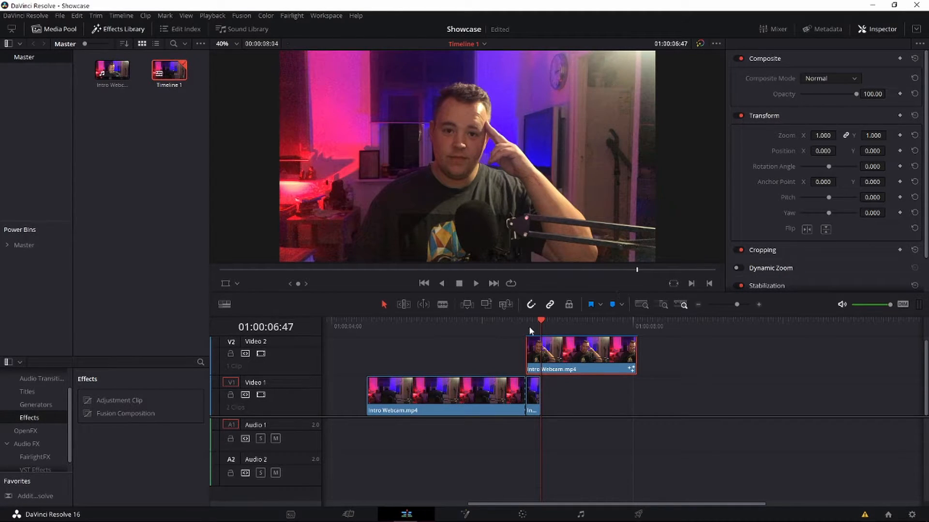
left_click(474, 516)
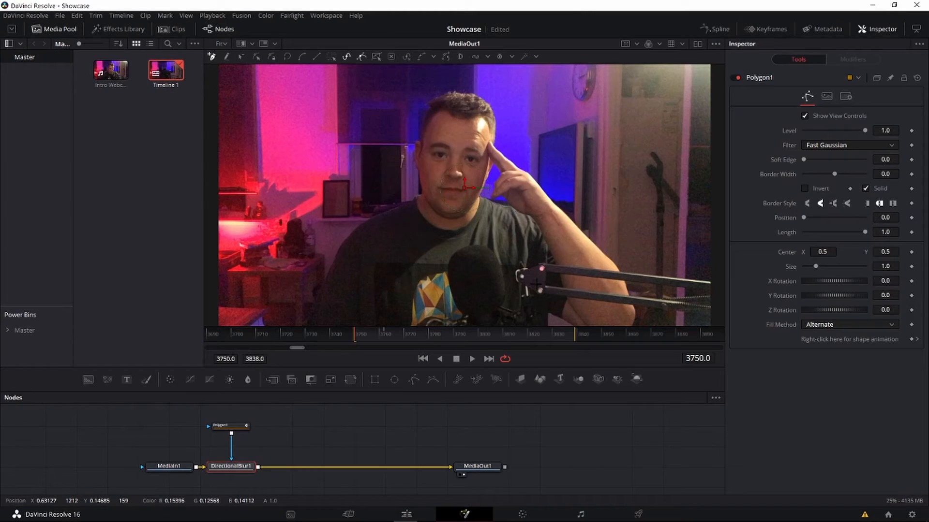
left_click_drag(275, 416, 229, 484)
key("Delete")
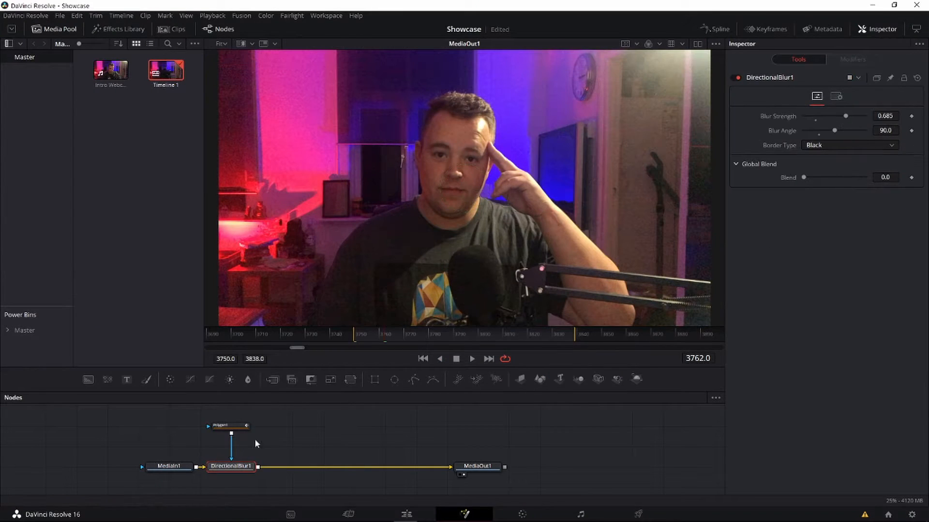
left_click_drag(279, 417, 229, 484)
key("Delete")
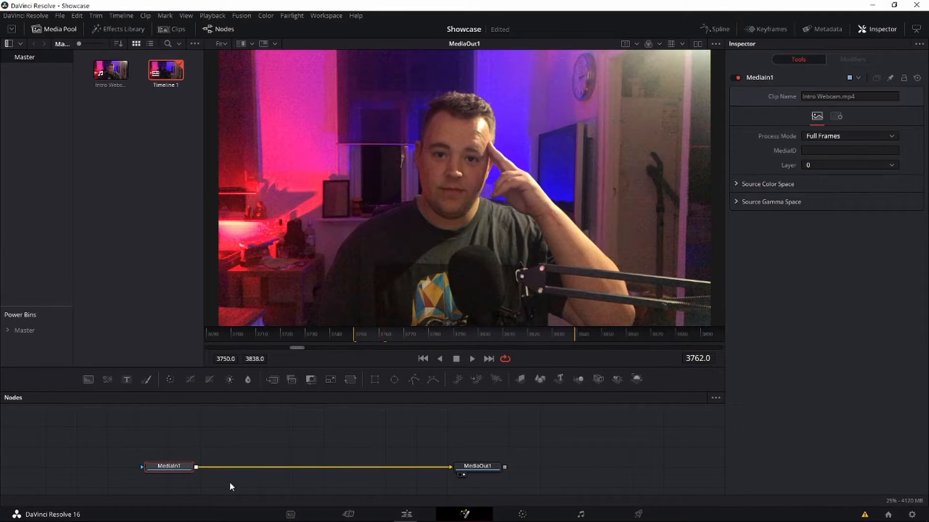
Insert a Directional Blur node between MediaIn1 and MediaOut1 and set its blur strength to 0.0
key("shift+space")
type("dire")
key("Down")
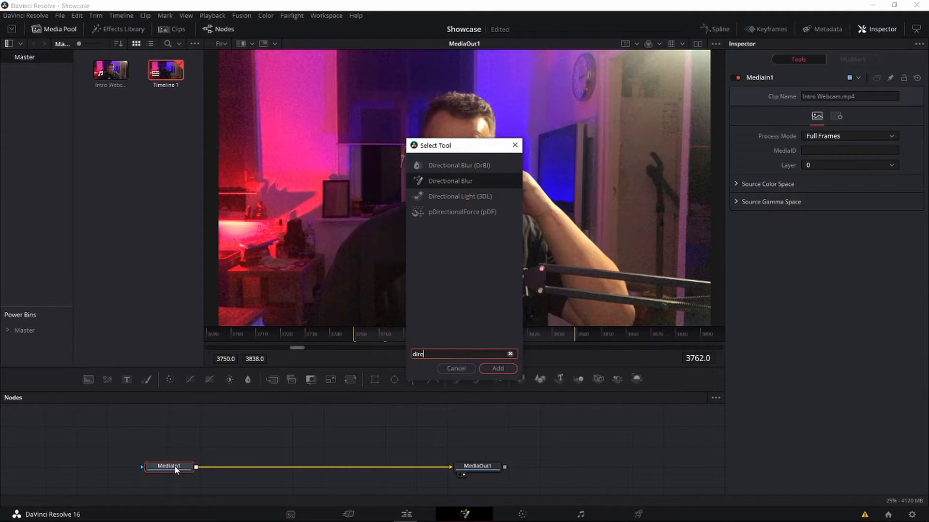
left_click(459, 182)
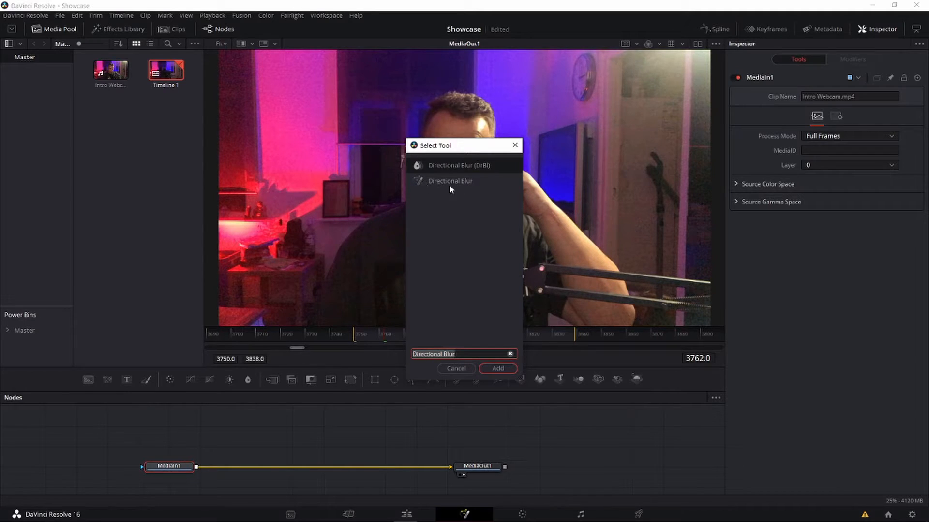
left_click(450, 185)
left_click(503, 373)
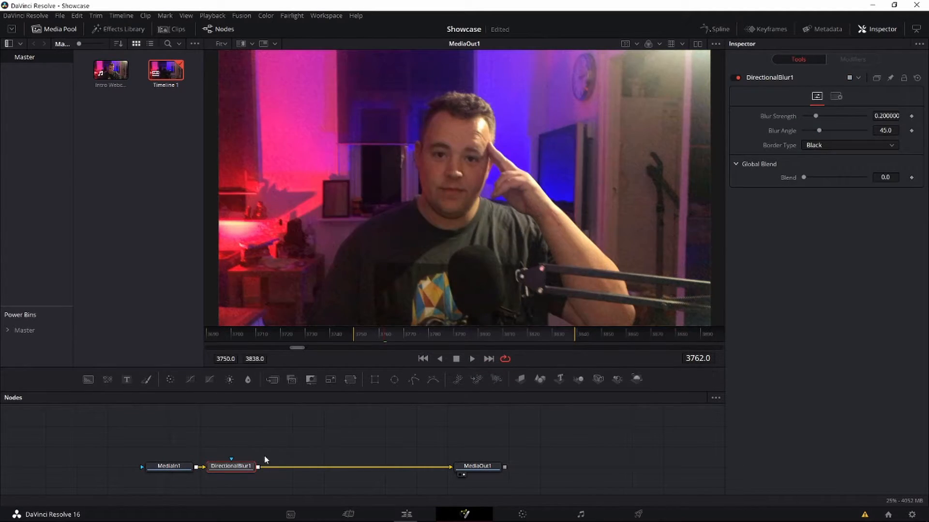
left_click_drag(852, 119, 810, 117)
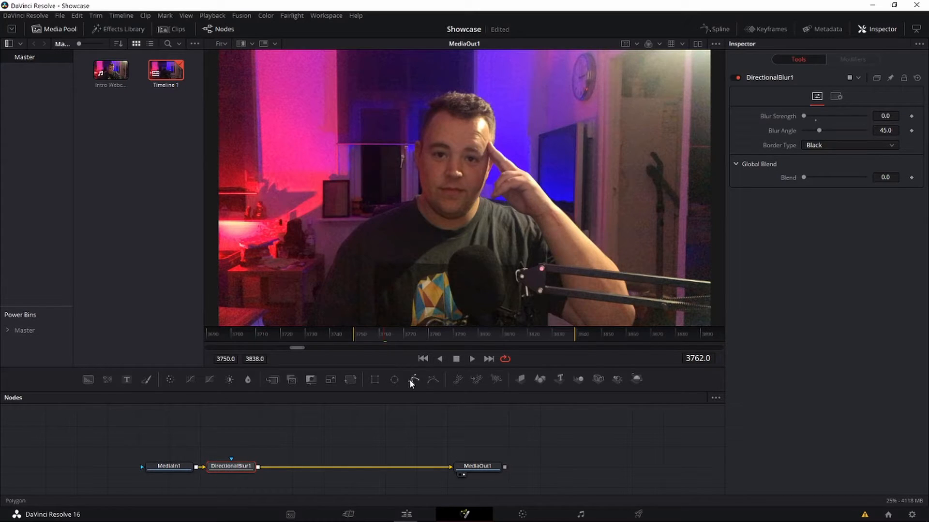
Mask the directional blur with a new Polygon node and draw a closed outline around the person, extending below the frame
left_click_drag(417, 379, 381, 408)
left_click_drag(228, 442, 232, 465)
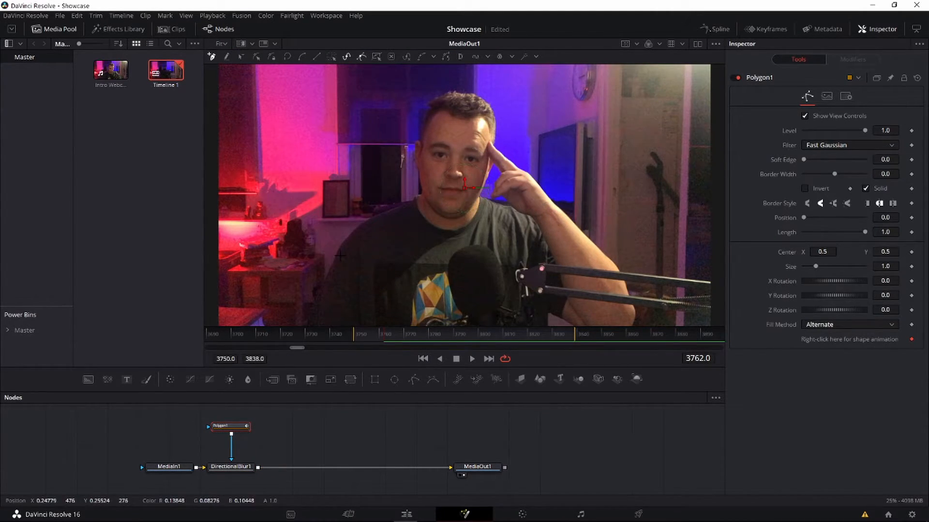
scroll(343, 239, "up", 1)
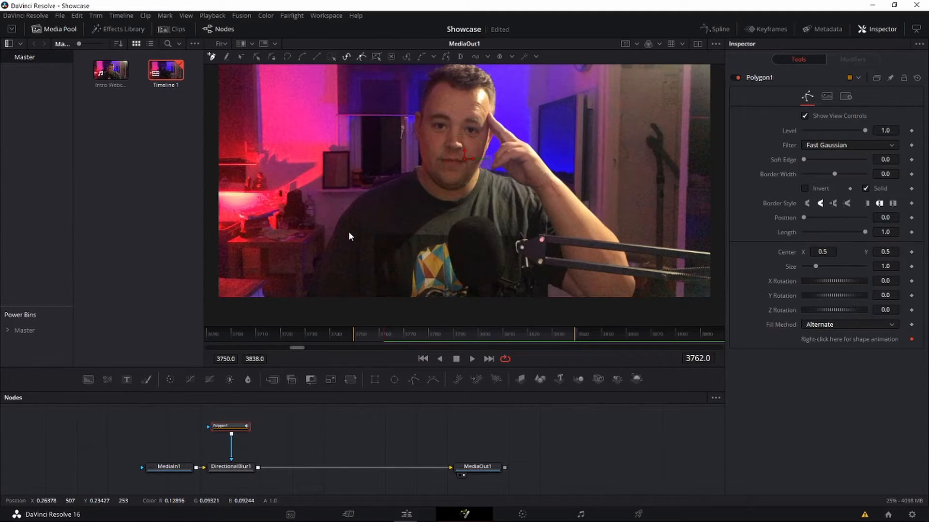
scroll(348, 236, "down", 1)
scroll(348, 235, "up", 1)
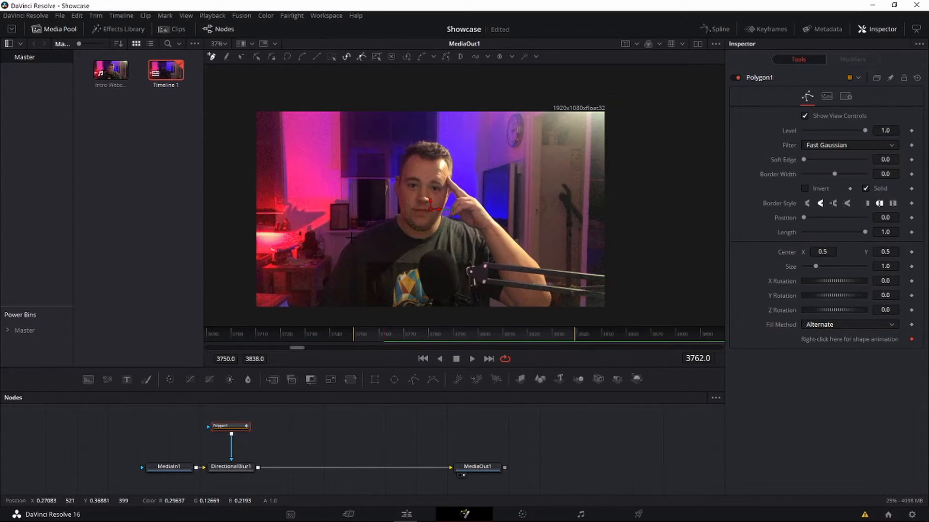
left_click(308, 311)
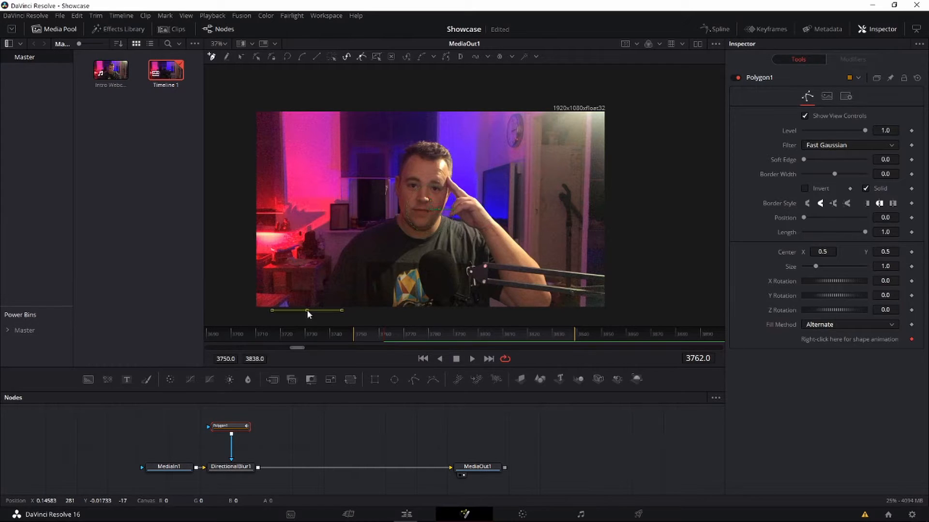
left_click(318, 278)
left_click(329, 252)
left_click(340, 237)
left_click(352, 228)
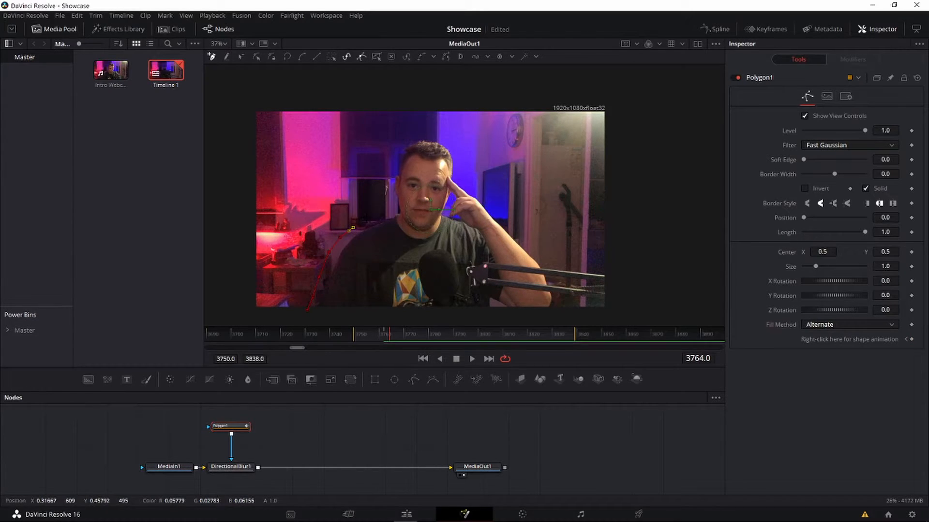
left_click(369, 219)
left_click(388, 211)
left_click(390, 199)
left_click(388, 185)
left_click(417, 134)
left_click(439, 134)
left_click(463, 143)
left_click(462, 155)
left_click(462, 168)
left_click(464, 179)
left_click(471, 186)
left_click(481, 194)
left_click(505, 219)
left_click(544, 264)
left_click(551, 277)
left_click(559, 298)
left_click(560, 306)
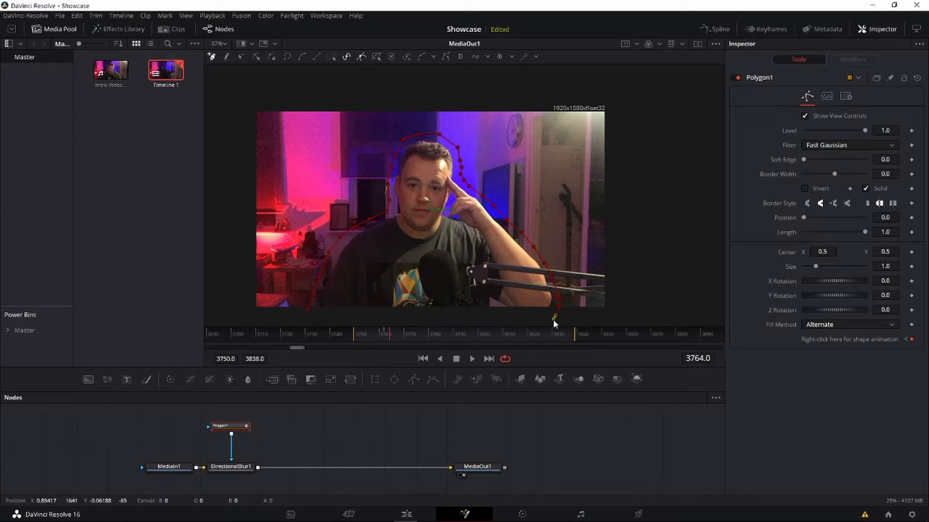
left_click(554, 318)
left_click(438, 321)
left_click(351, 321)
left_click(317, 320)
left_click(308, 310)
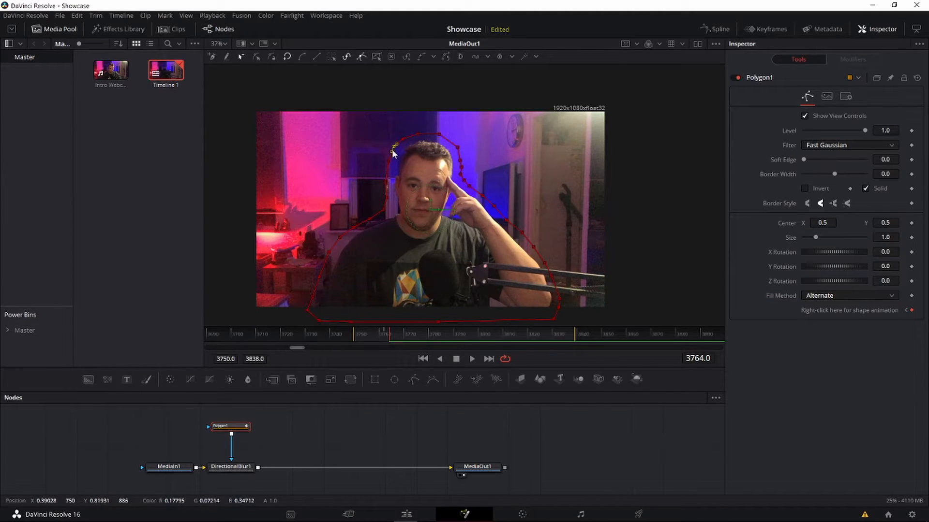
Set the directional blur's strength to about 0.638 and its blur angle to 90
left_click(225, 468)
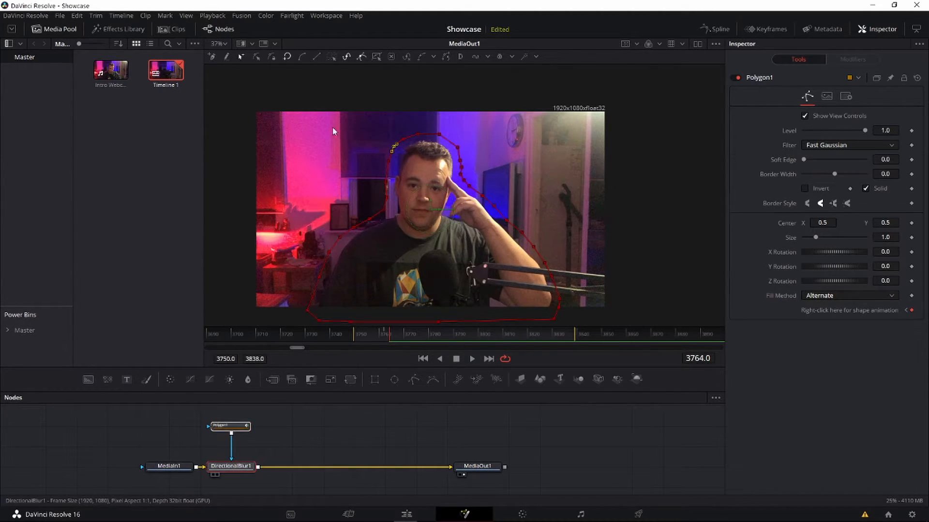
left_click_drag(803, 116, 842, 117)
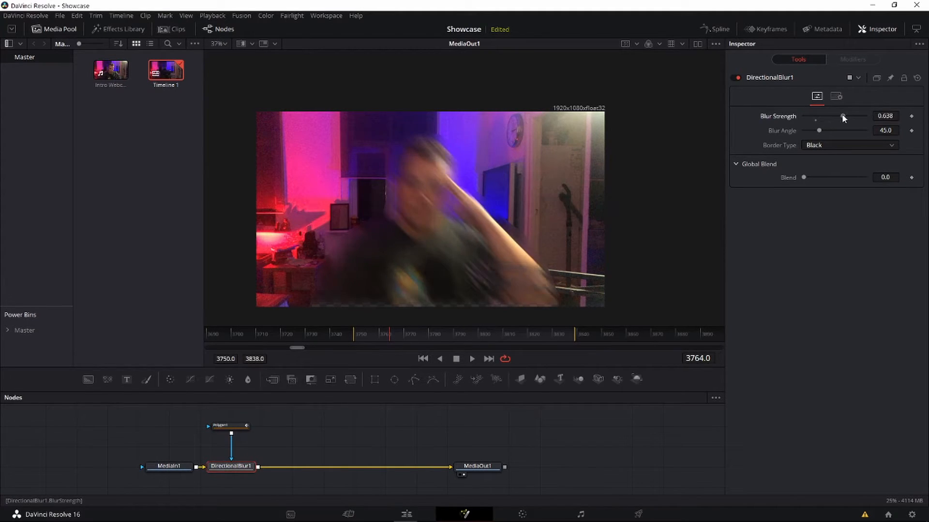
left_click(881, 130)
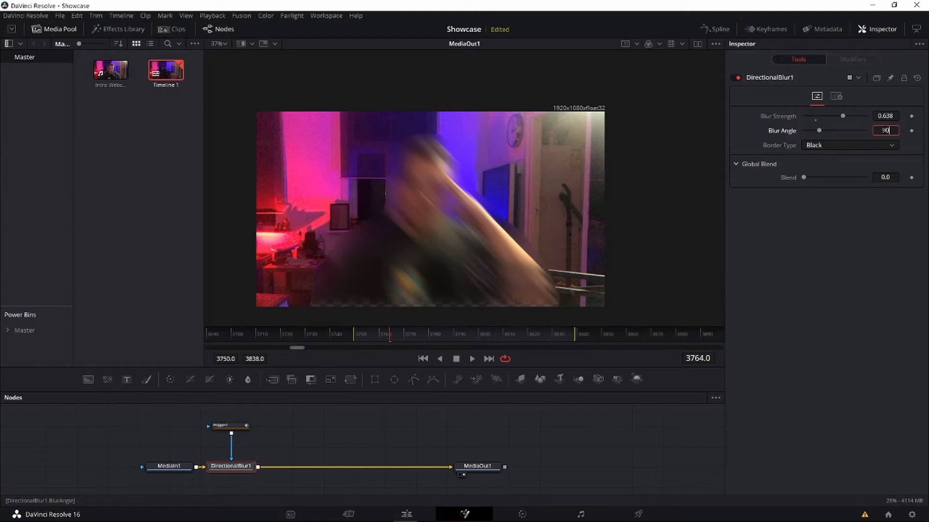
key("Tab")
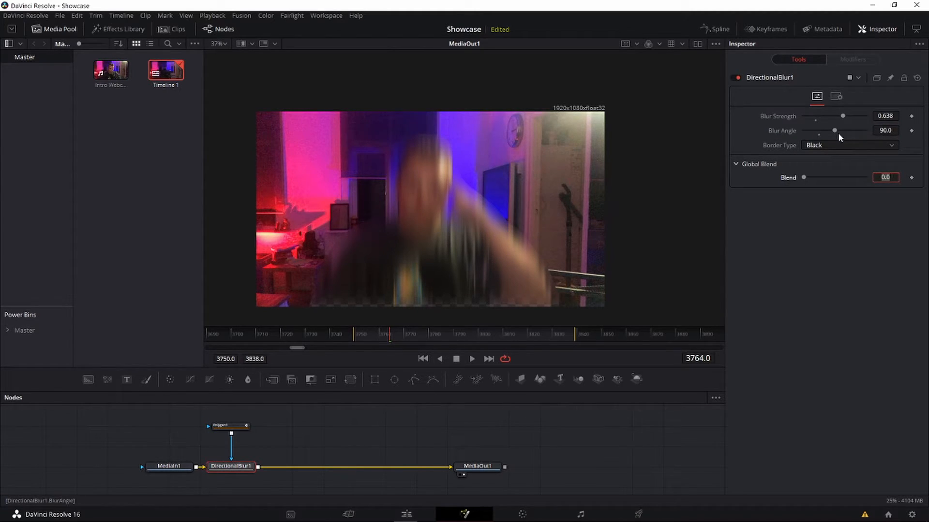
Try to set the directional blur's border type to Reflect
left_click(849, 154)
left_click(845, 146)
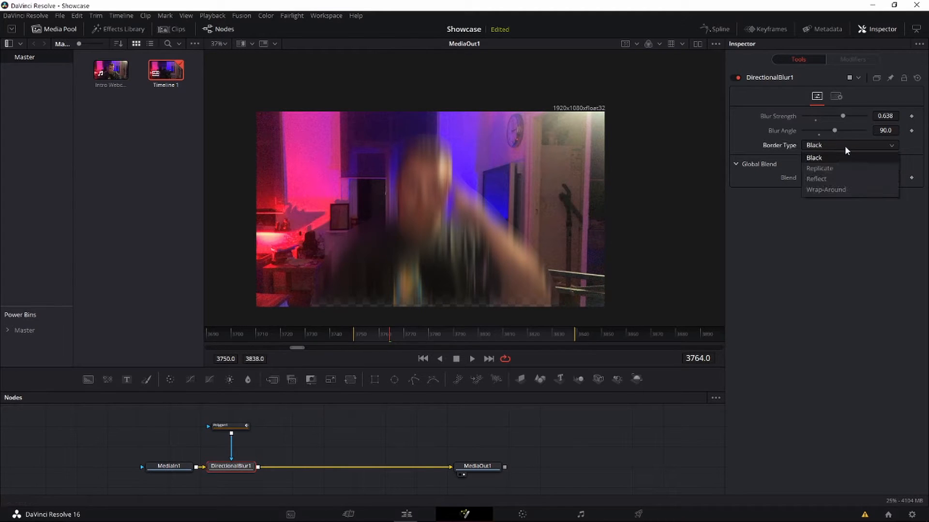
left_click(826, 179)
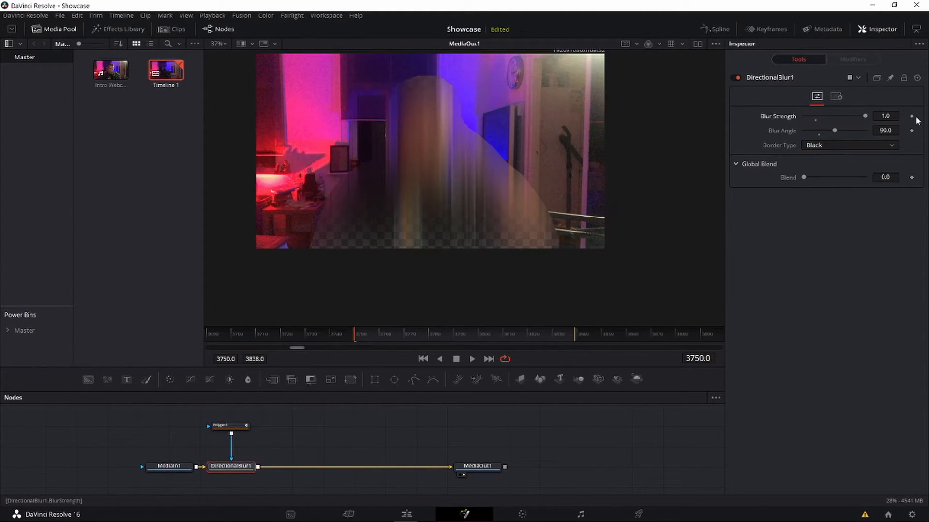
Keyframe the blur strength from 1.0 near the clip's start down to 0.0 at frame 3762, and play the animation back
left_click(911, 117)
key("Right")
key("Right")
left_click_drag(856, 114, 843, 112)
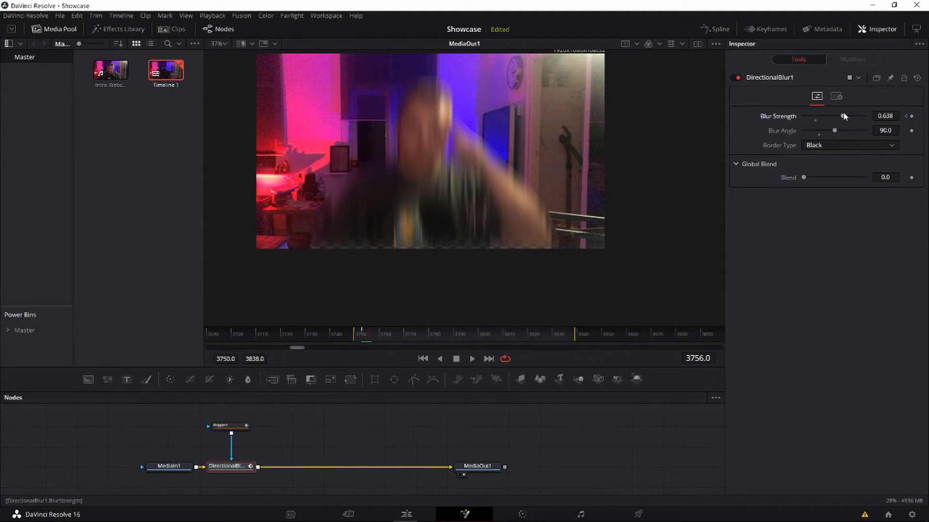
left_click_drag(843, 116, 876, 119)
key("space")
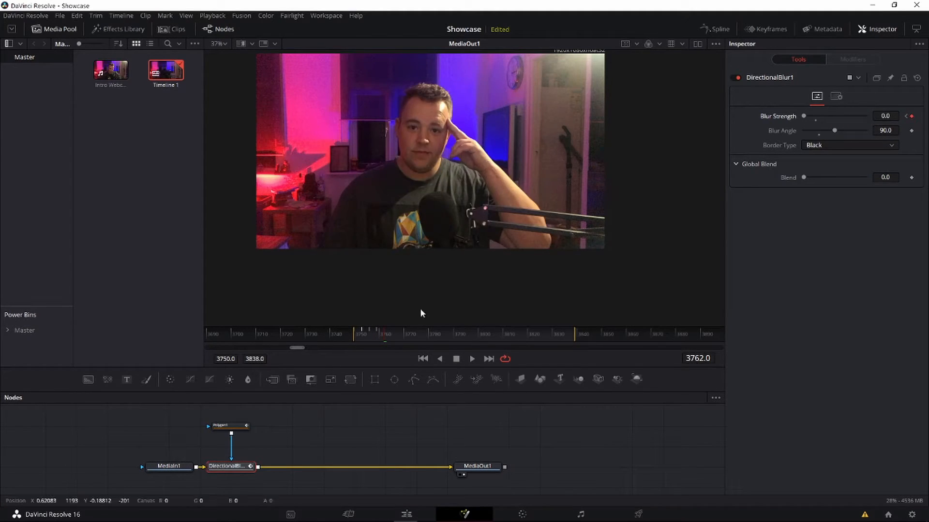
key("space")
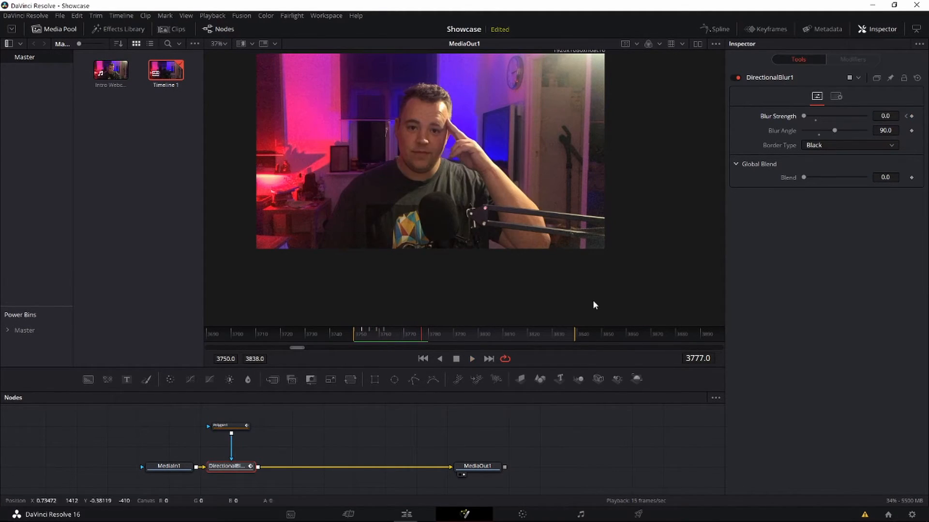
Set the directional blur's border type to Reflect and check the blurred image at frame 3754
left_click(836, 96)
left_click(816, 96)
left_click(829, 145)
left_click(830, 195)
left_click(833, 145)
left_click(827, 182)
left_click(361, 333)
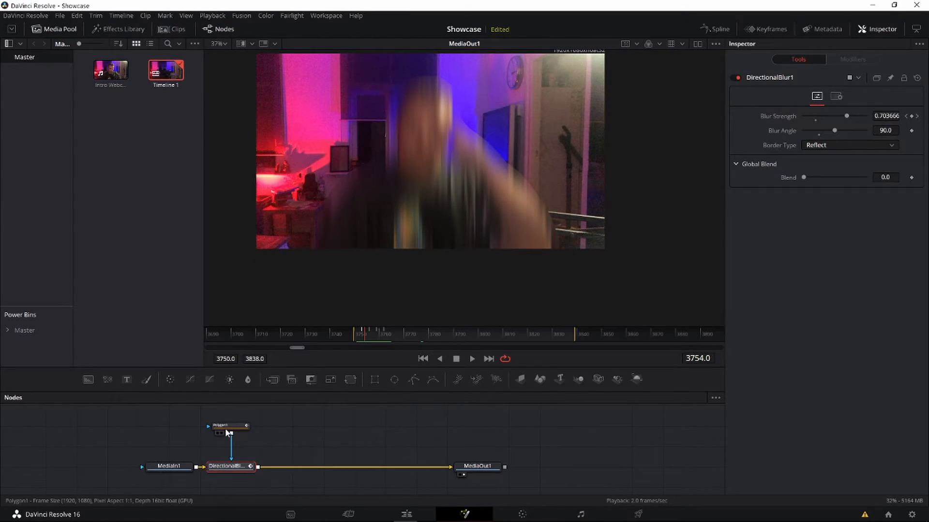
Set the Polygon mask's soft edge to 0.0252 and inspect the blur boundary up close
left_click(229, 427)
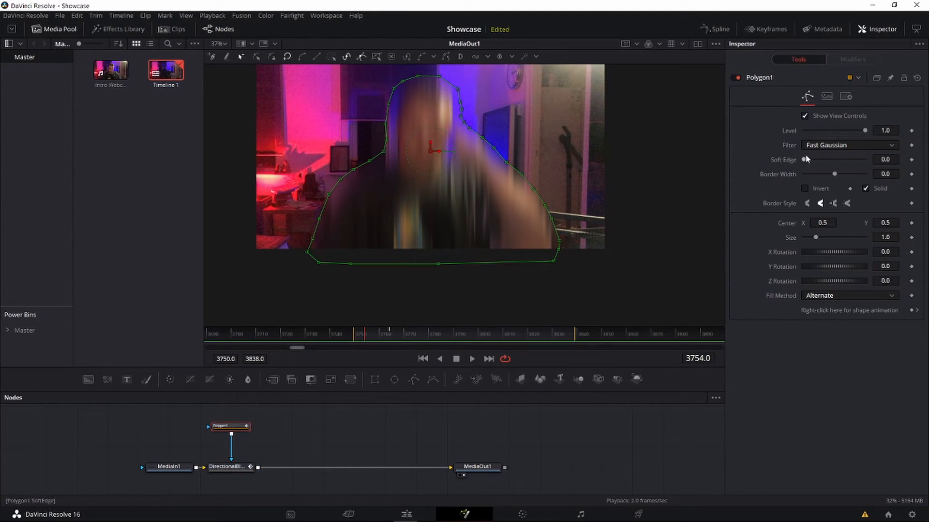
left_click_drag(806, 159, 810, 161)
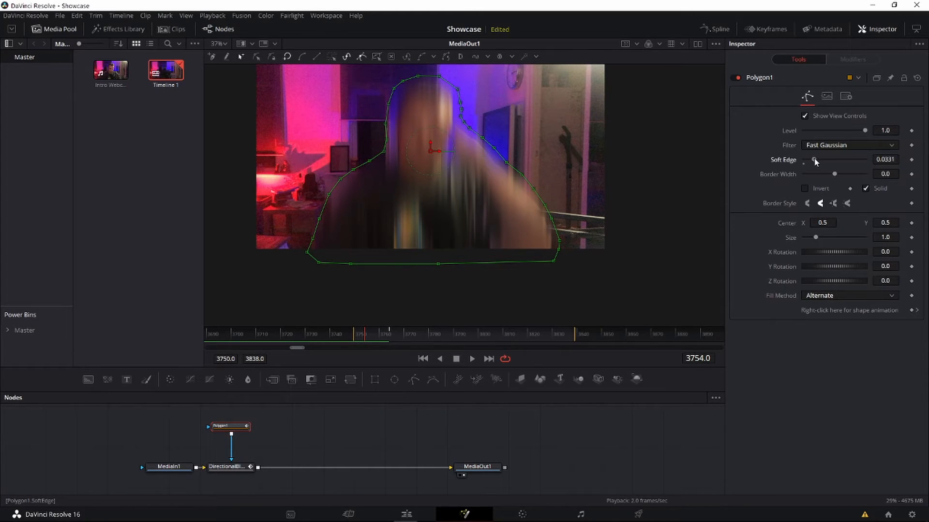
left_click_drag(358, 247, 363, 247)
scroll(363, 247, "up", 5)
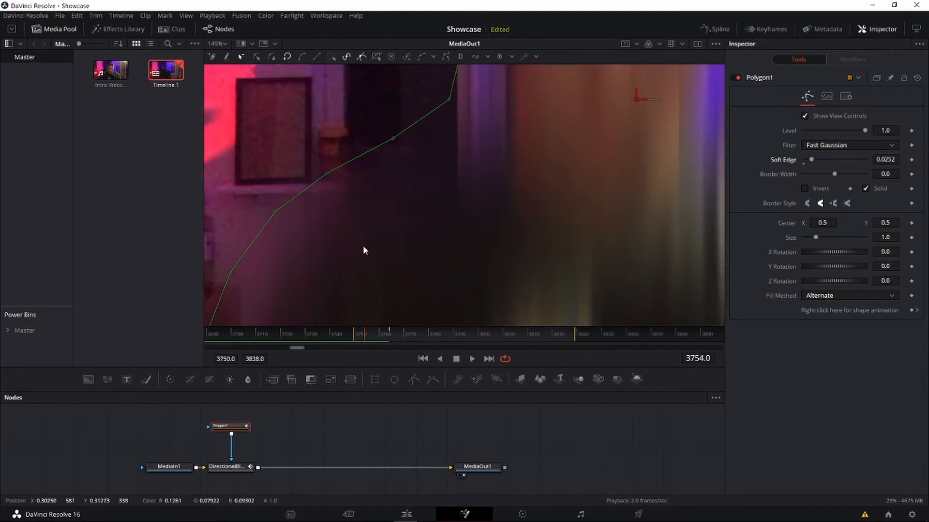
scroll(364, 248, "down", 5)
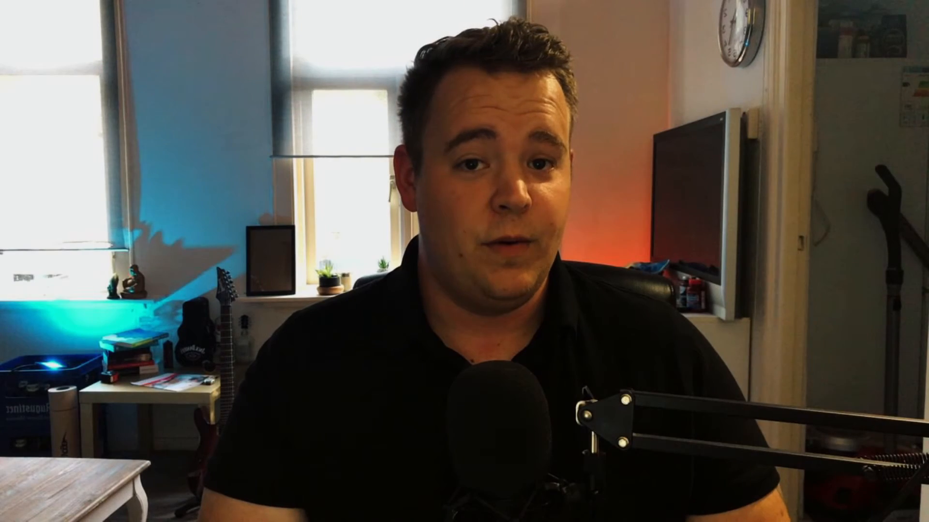